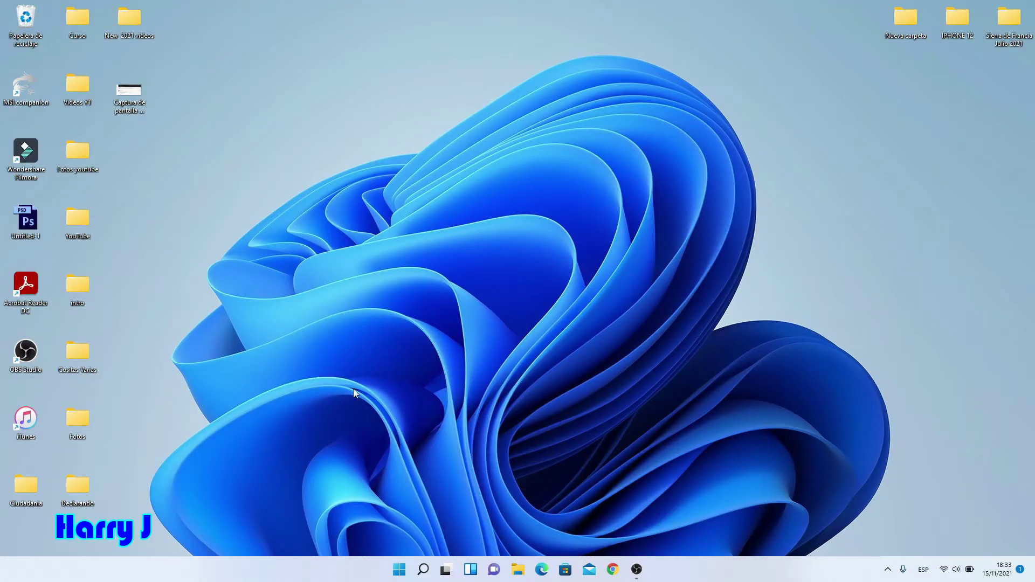
pyautogui.click(424, 571)
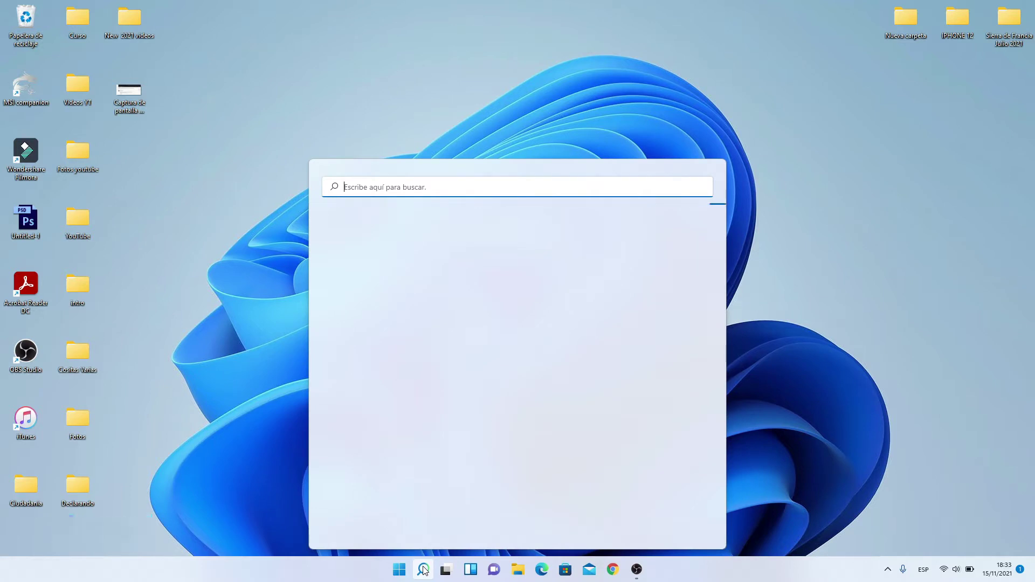
pyautogui.write('cam')
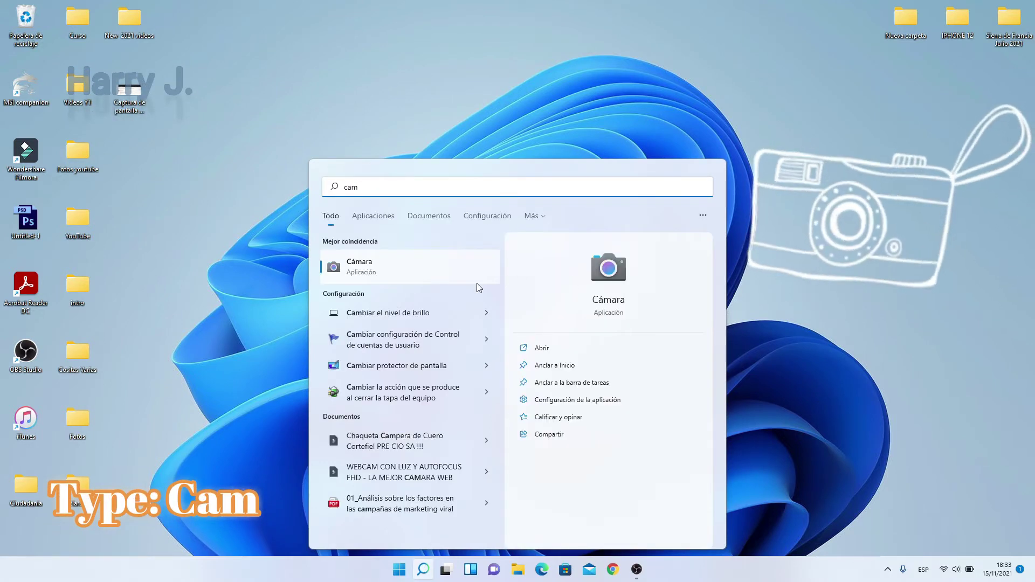
pyautogui.click(462, 273)
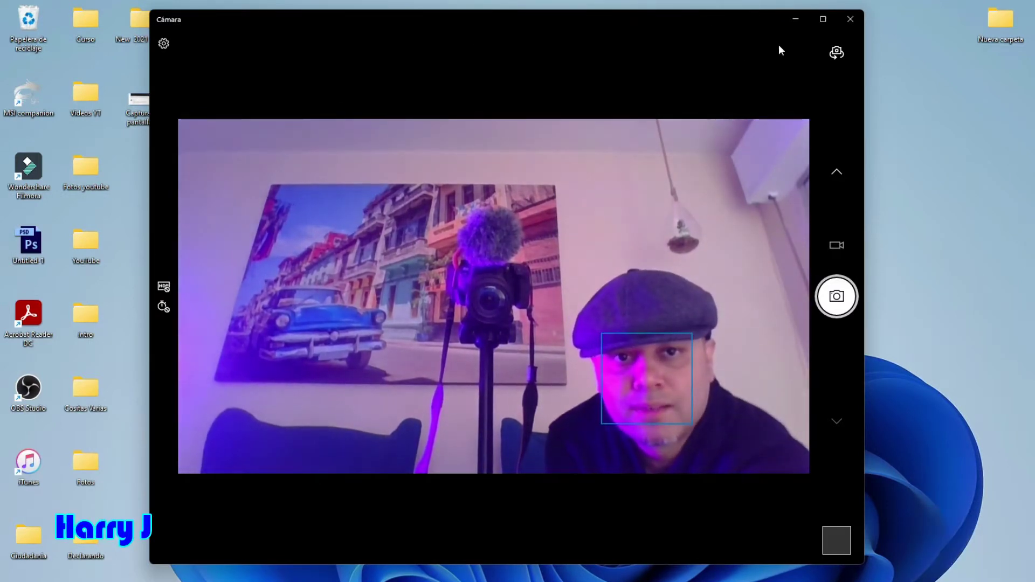
pyautogui.click(840, 57)
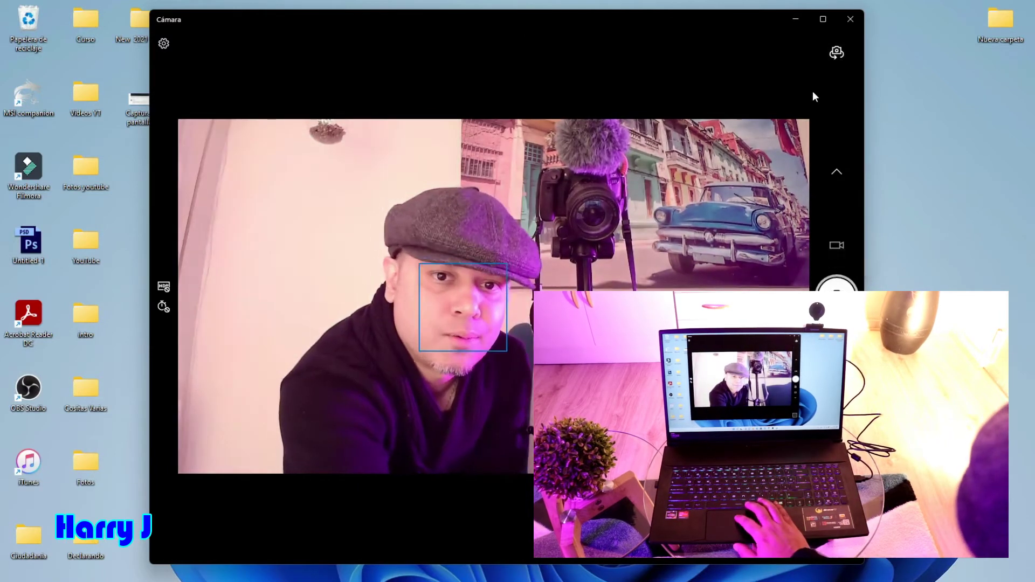
pyautogui.click(836, 56)
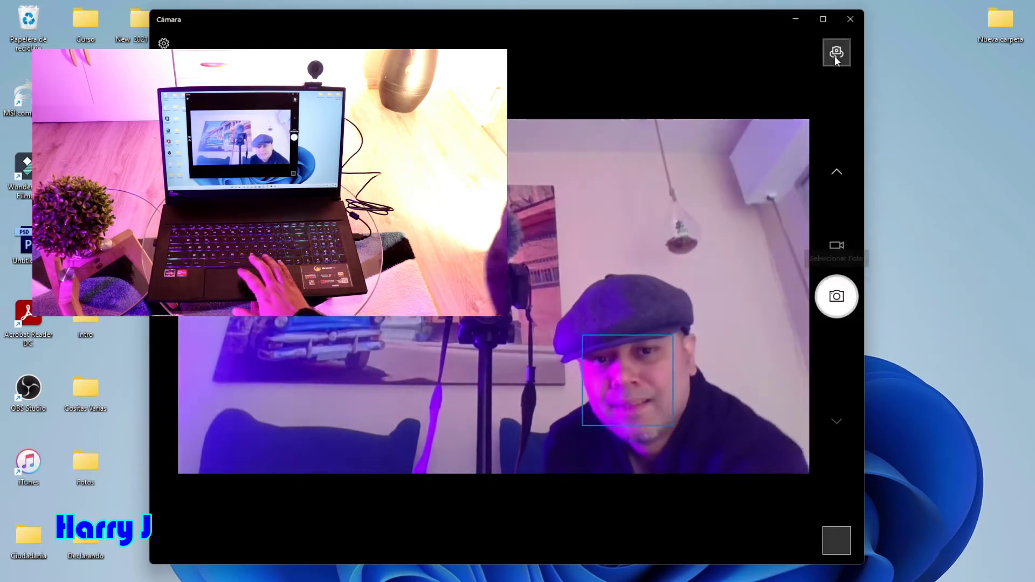
pyautogui.click(835, 57)
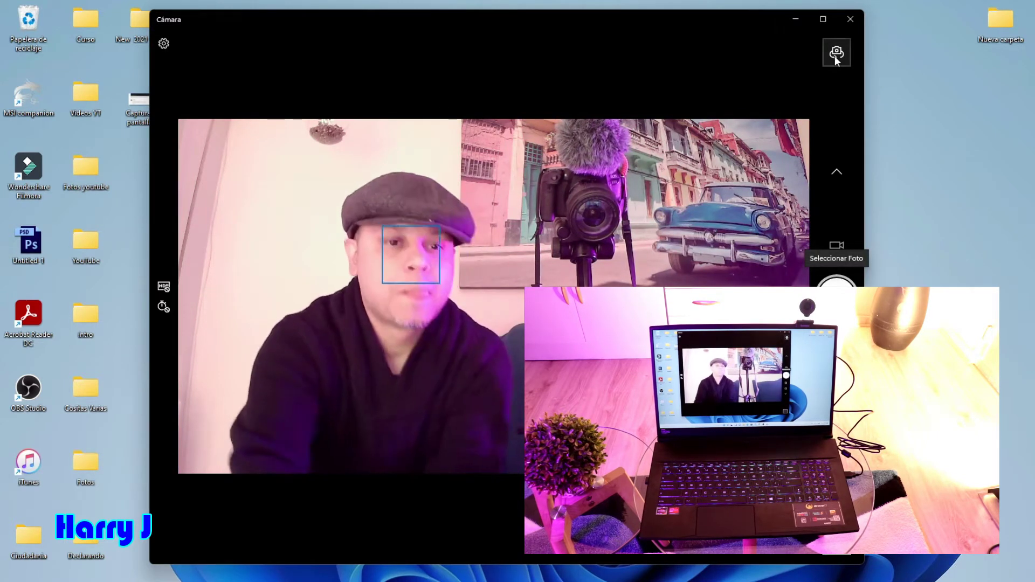
pyautogui.click(851, 20)
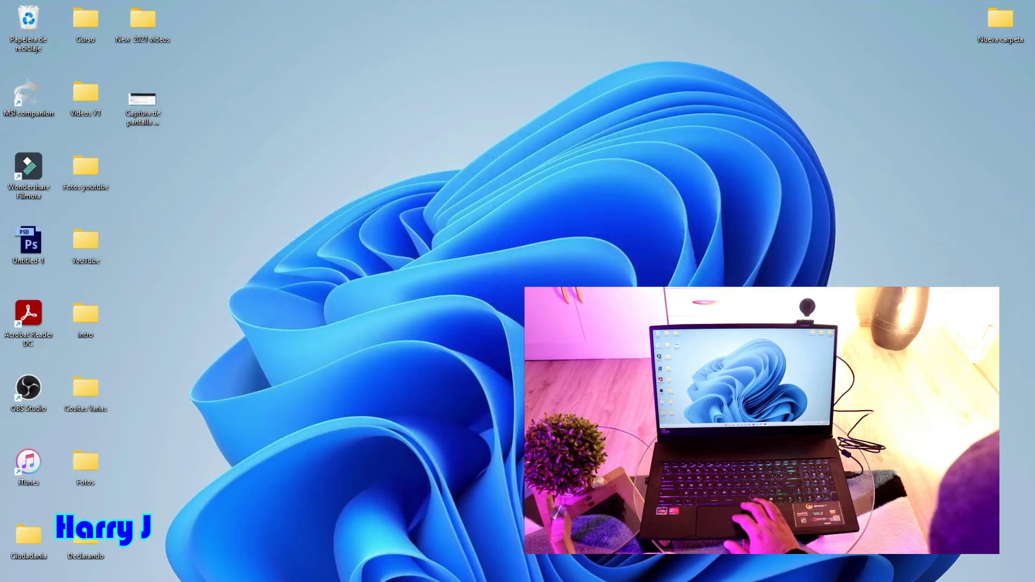
# Step: Launch Skype from a Start search for 'skype' and open its Audio y vídeo settings
pyautogui.press('super')
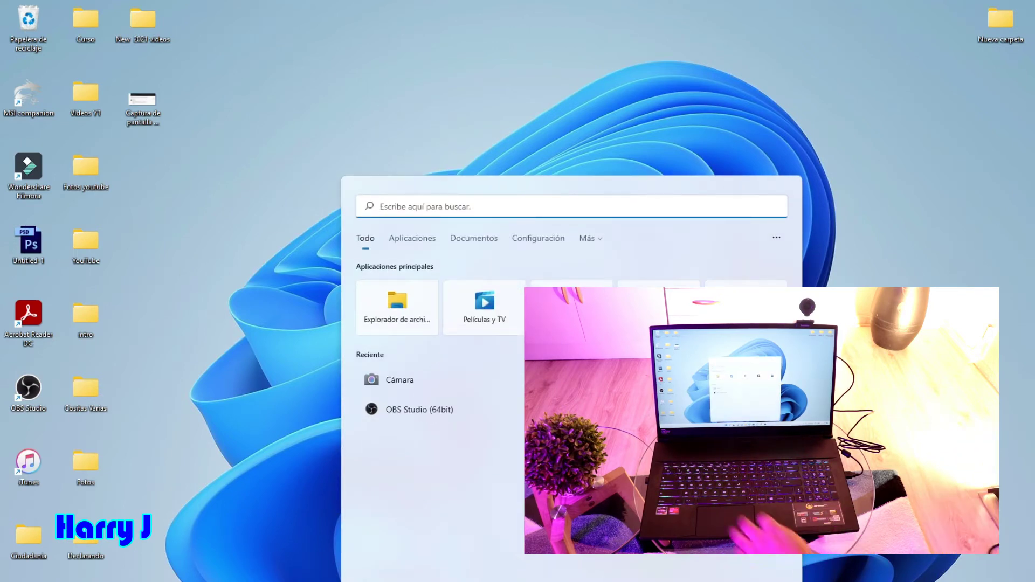
pyautogui.write('skype')
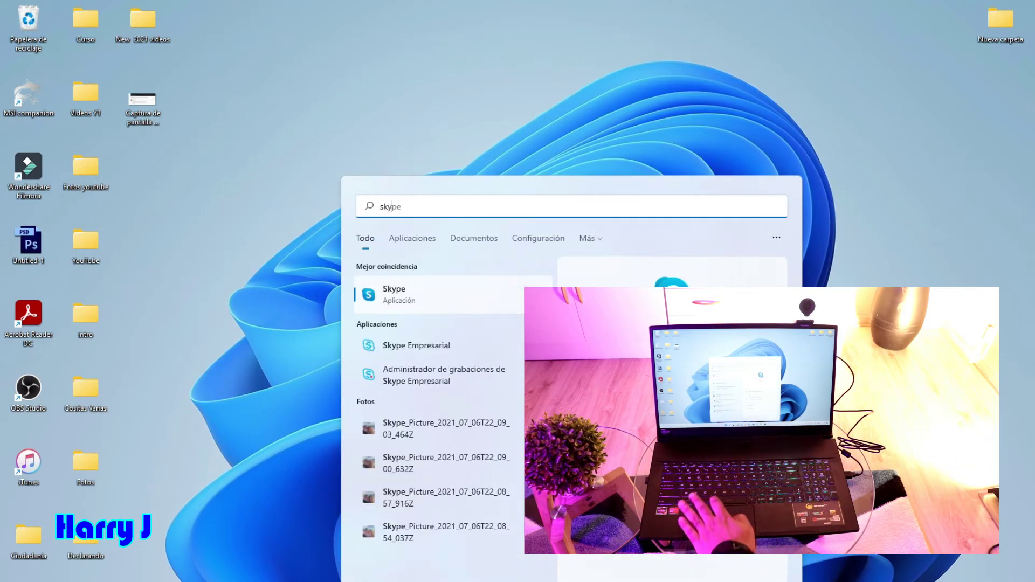
pyautogui.click(412, 301)
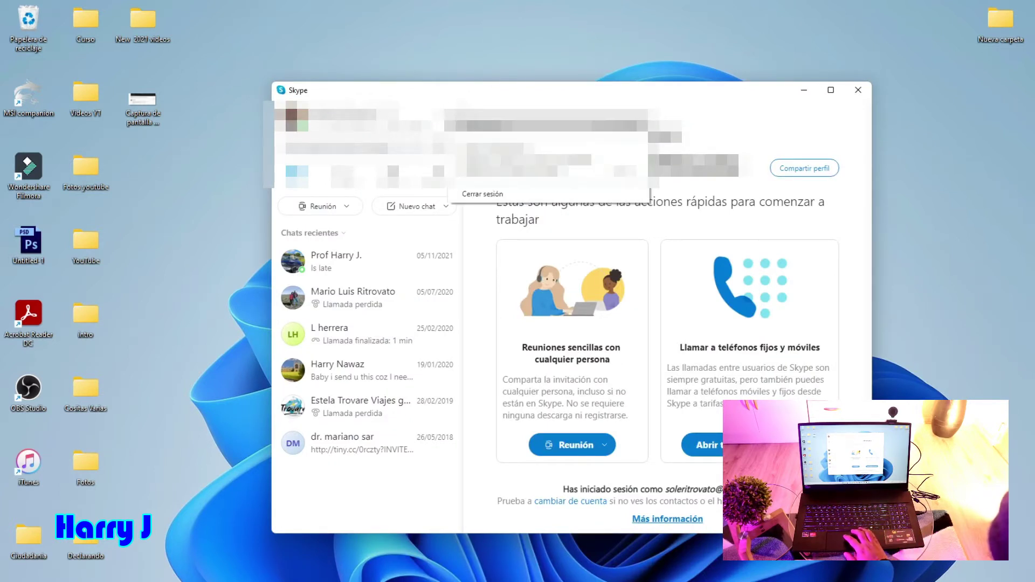
pyautogui.hotkey('ctrl', ',')
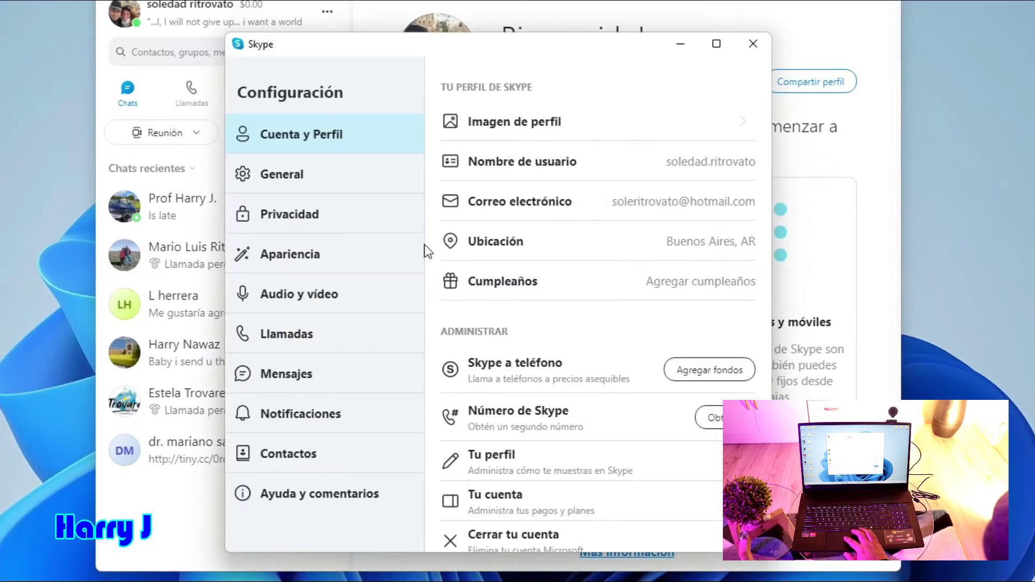
pyautogui.click(315, 305)
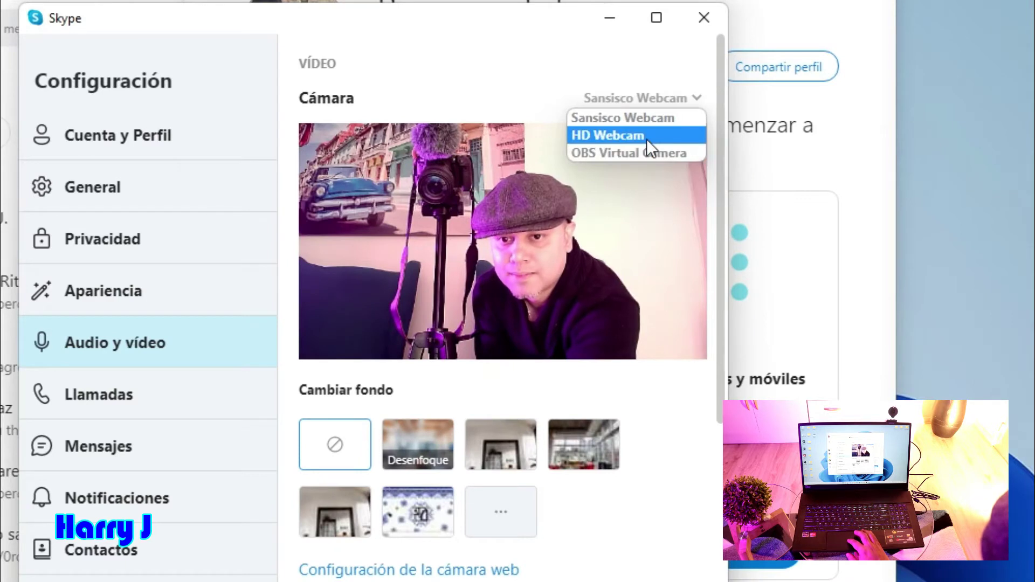
# Step: Pick HD Webcam as Skype's camera, then switch it to Sansisco Webcam
pyautogui.click(708, 135)
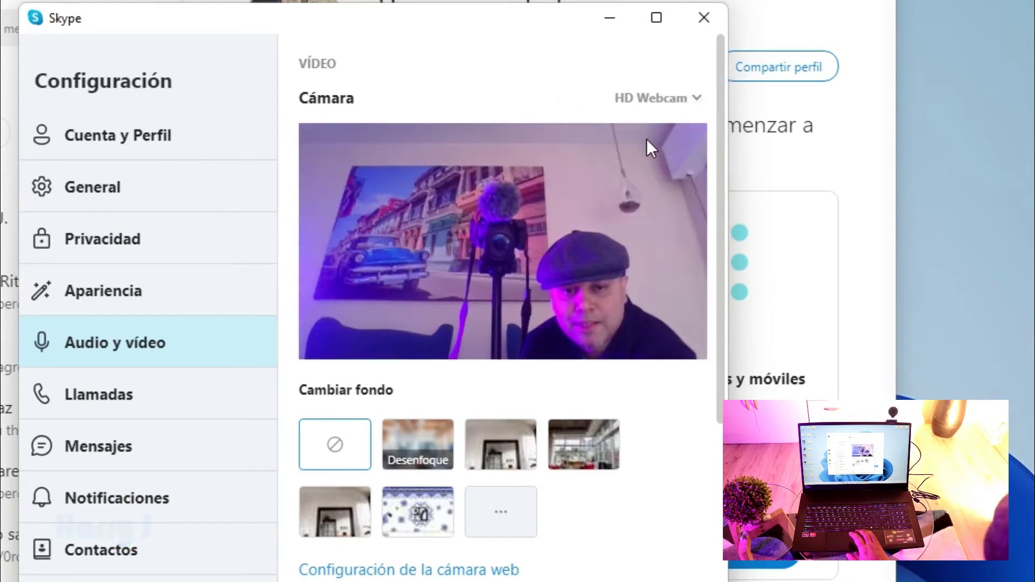
pyautogui.click(681, 99)
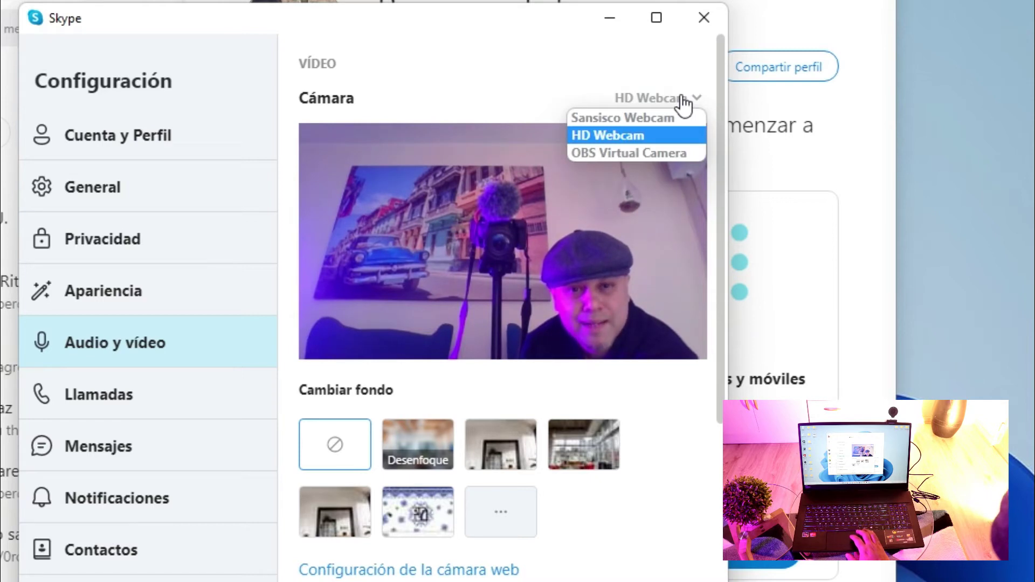
pyautogui.click(652, 120)
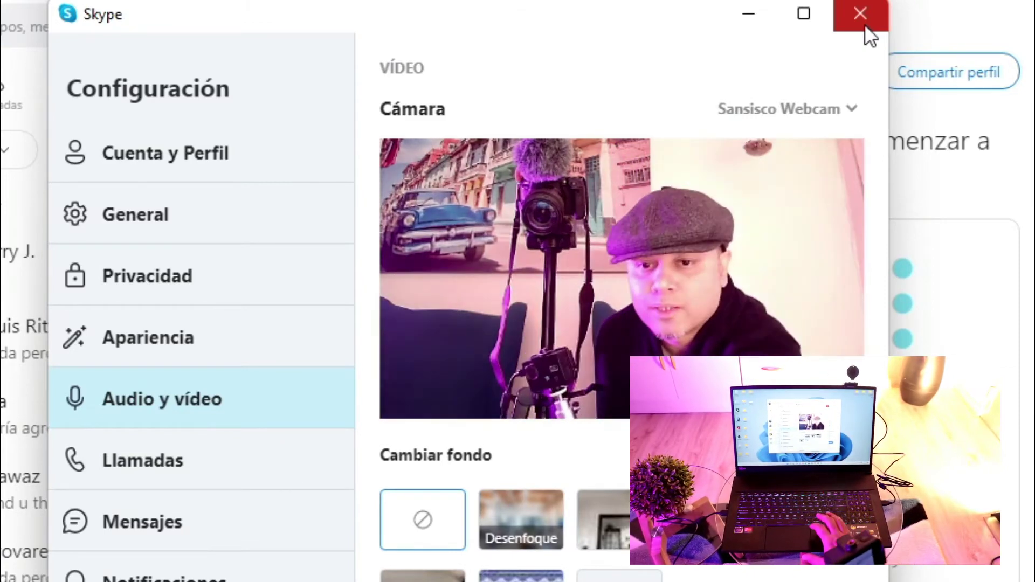
# Step: Switch Skype's camera to UVC Camera, Sansisco Webcam, HD Webcam, then UVC Camera again
pyautogui.click(835, 113)
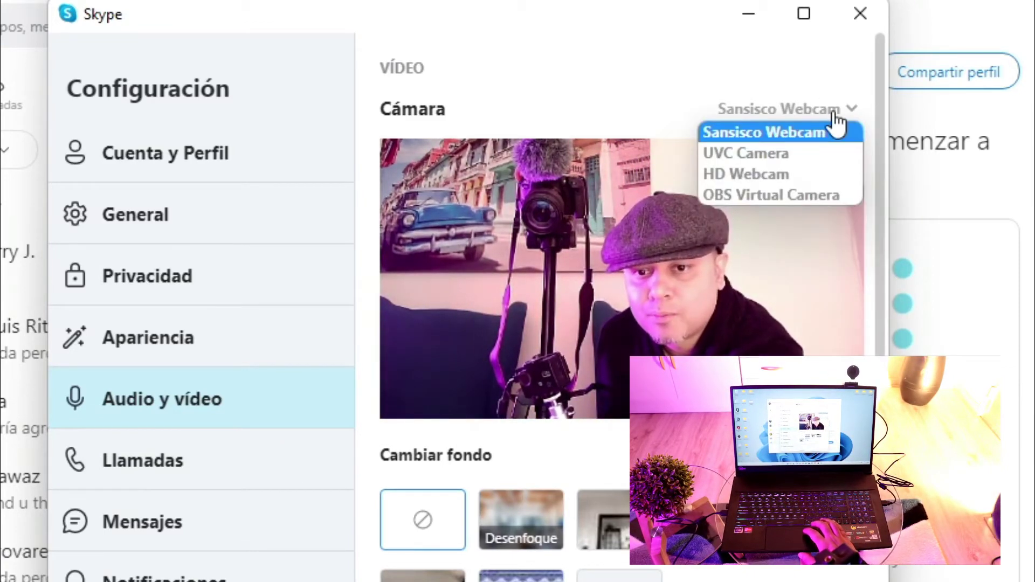
pyautogui.click(806, 160)
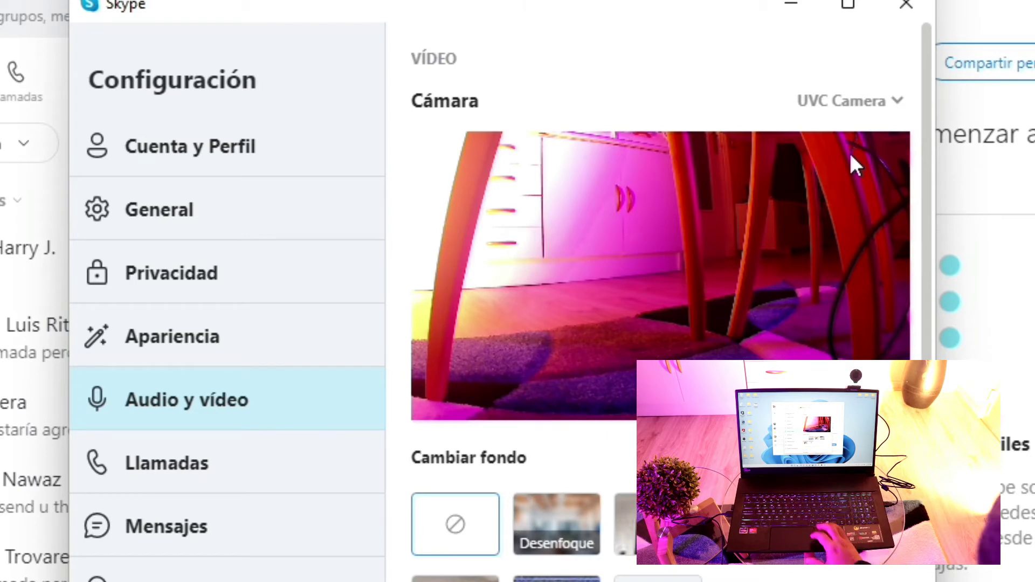
pyautogui.click(863, 108)
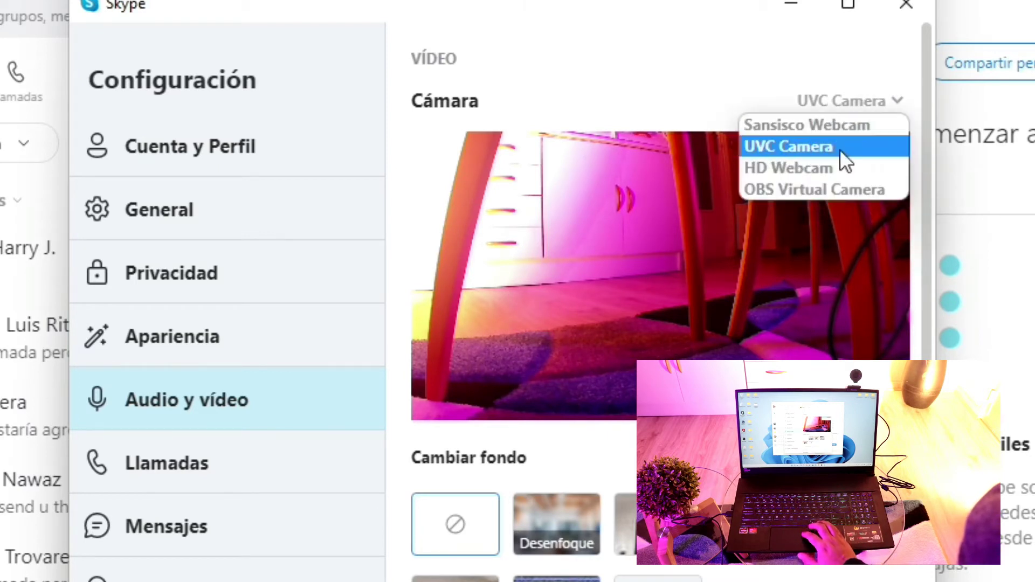
pyautogui.click(839, 127)
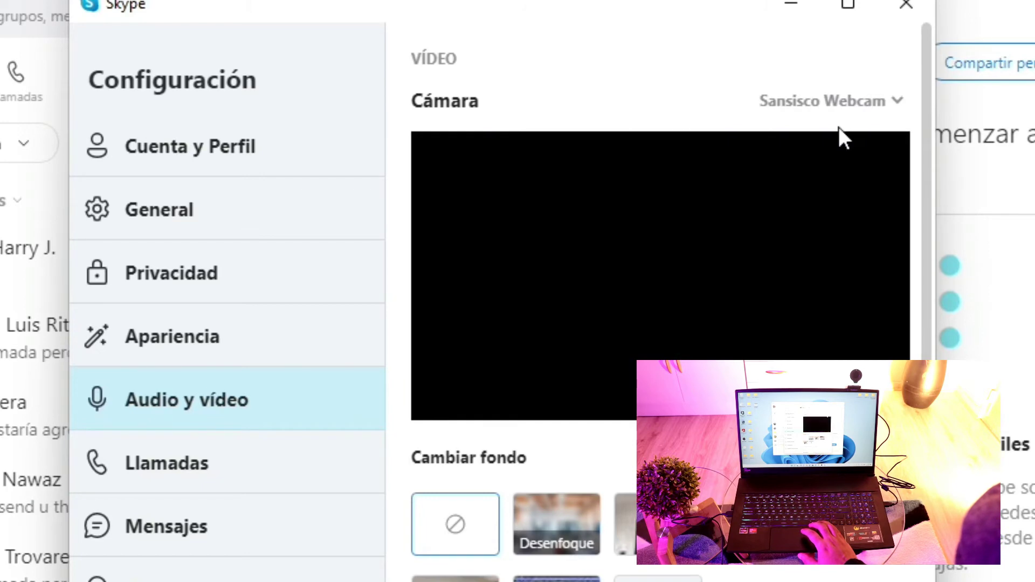
pyautogui.click(855, 105)
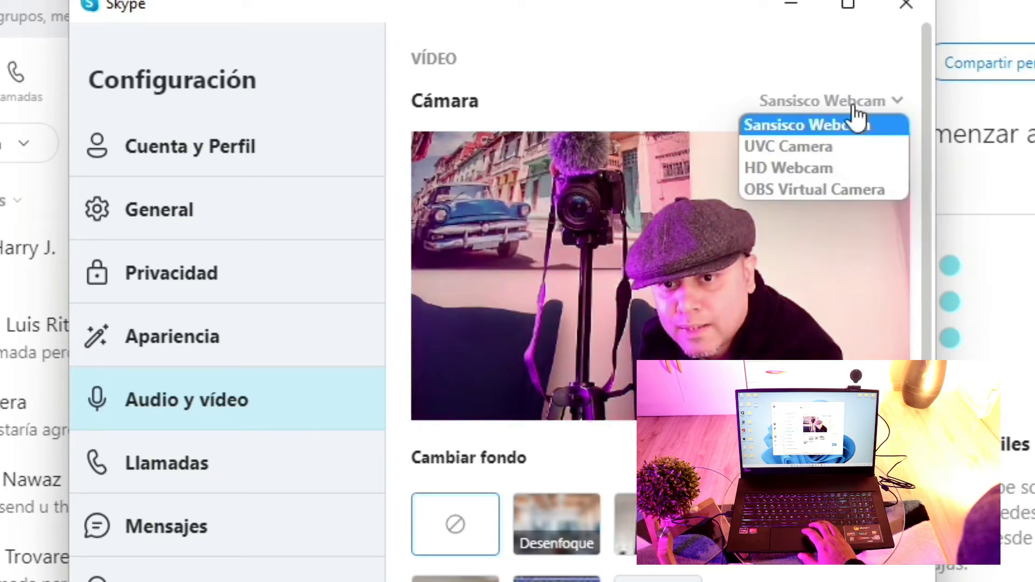
pyautogui.click(811, 177)
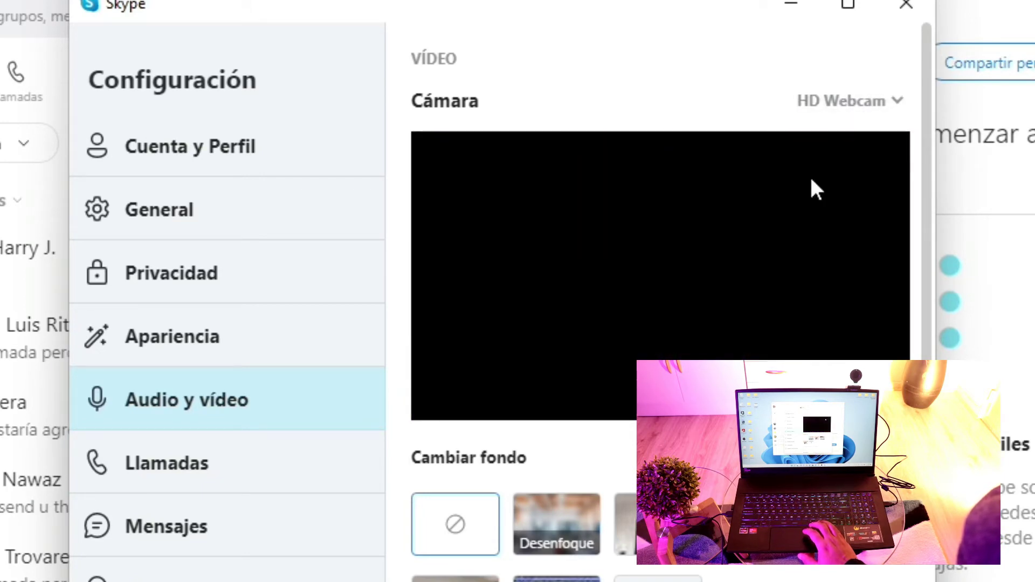
pyautogui.click(859, 99)
pyautogui.click(820, 143)
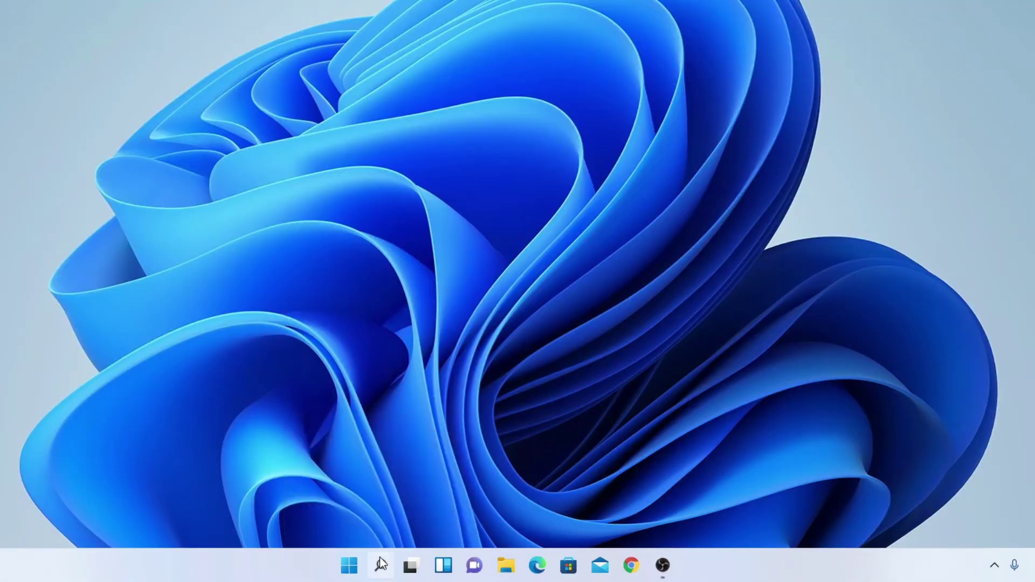
# Step: Open Administrador de dispositivos by searching 'hard' and enlarge its window to show every category
pyautogui.click(380, 561)
pyautogui.write('ha')
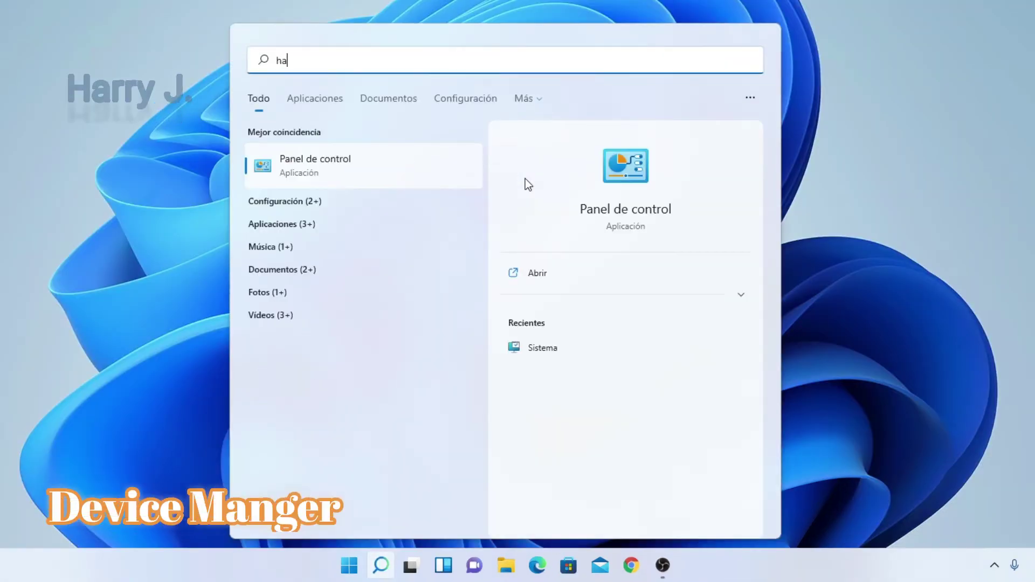
pyautogui.write('r')
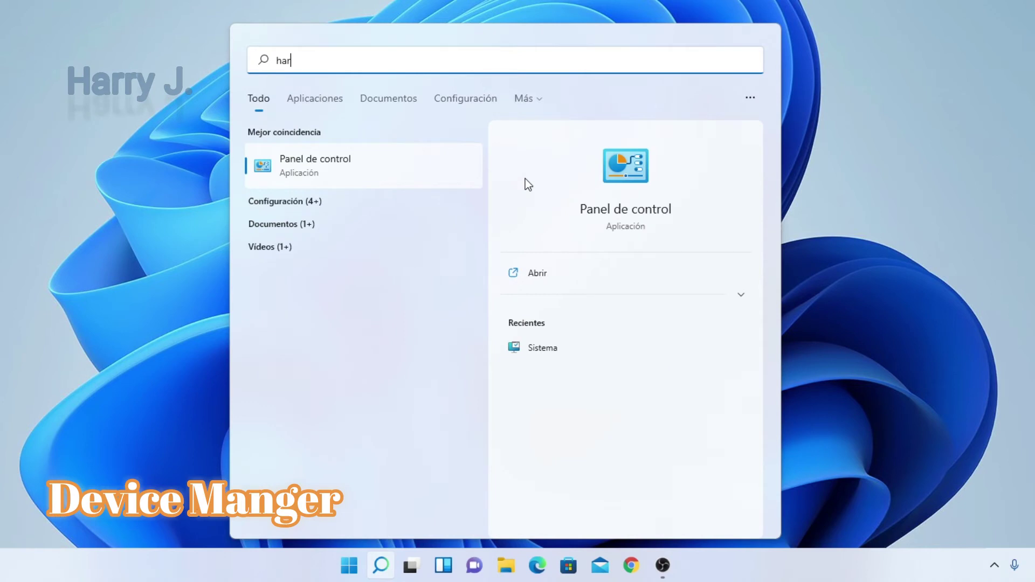
pyautogui.write('d')
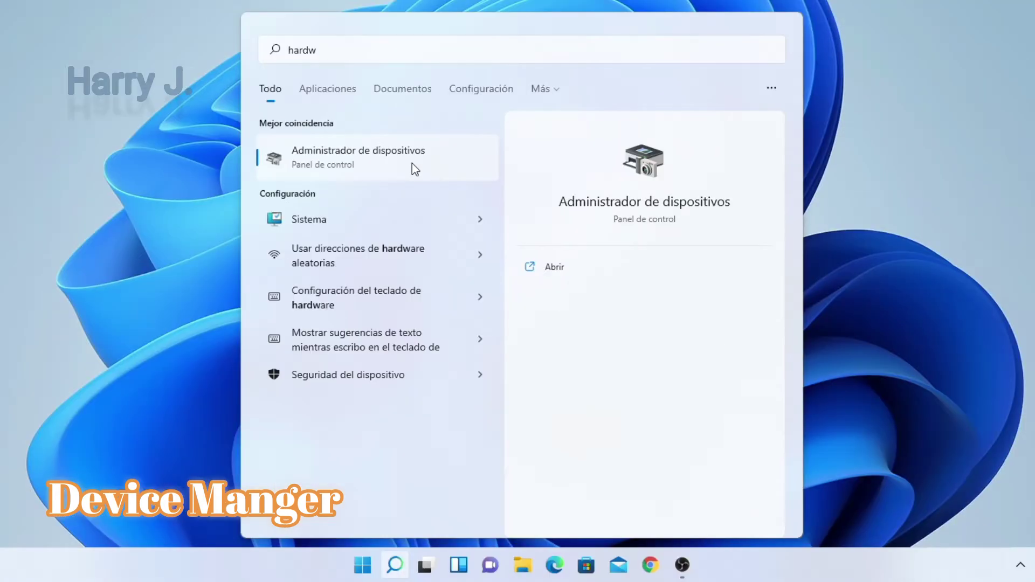
pyautogui.click(121, 210)
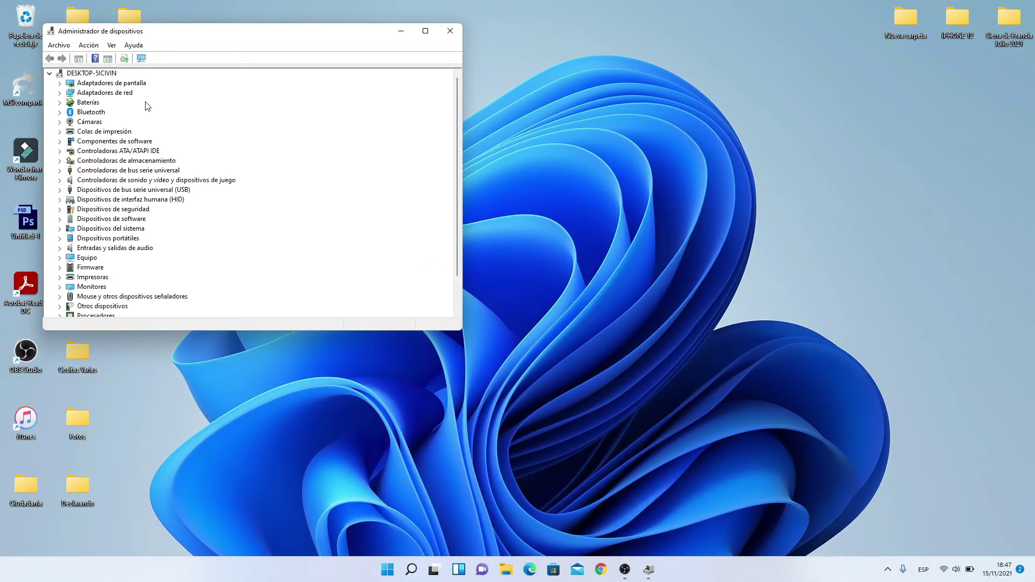
pyautogui.scroll(-2, 145, 105)
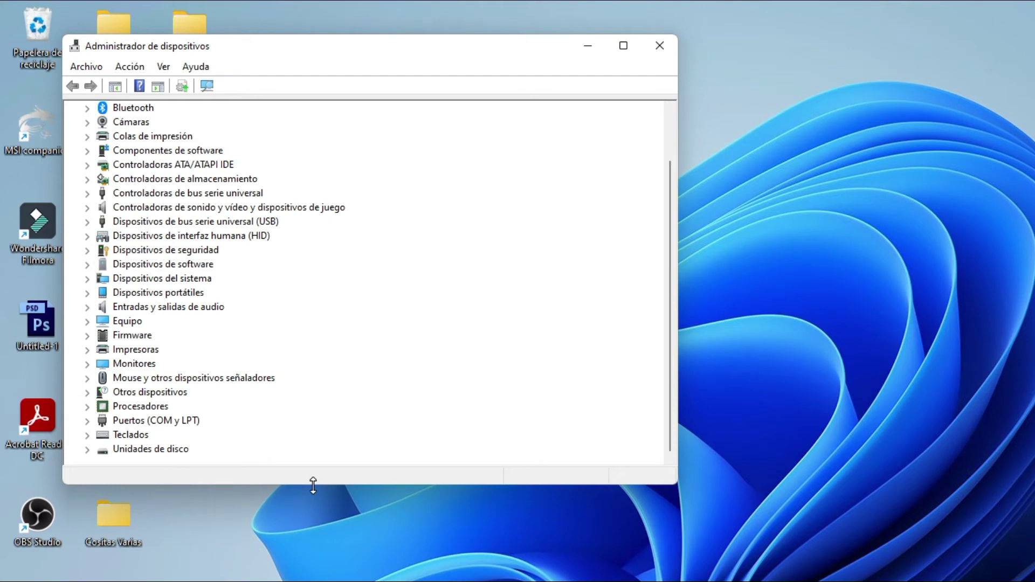
pyautogui.moveTo(313, 485); pyautogui.dragTo(299, 580)
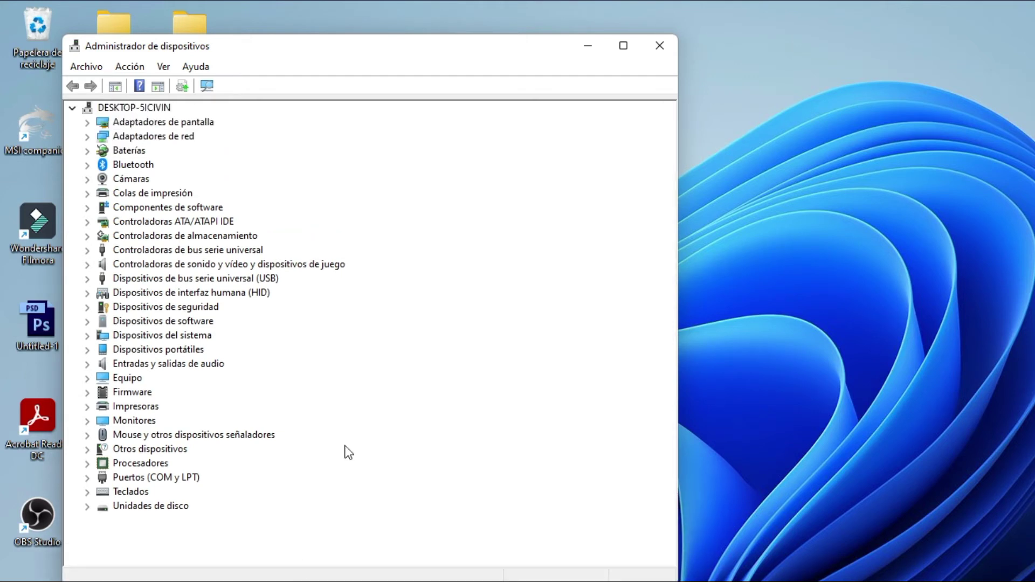
# Step: Expand Cámaras and uninstall the Sansisco Webcam device, confirming Desinstalar
pyautogui.click(86, 178)
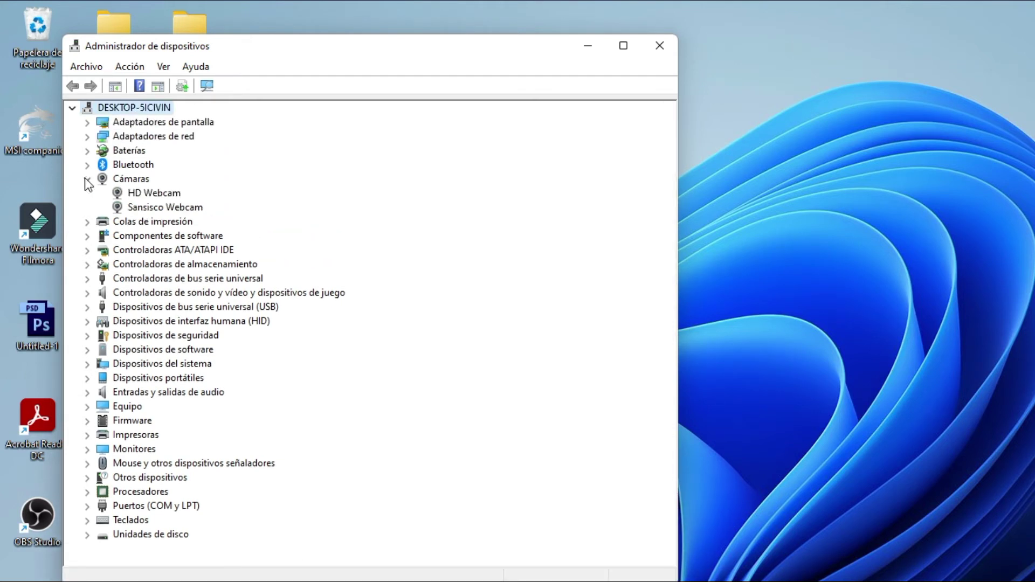
pyautogui.click(124, 182)
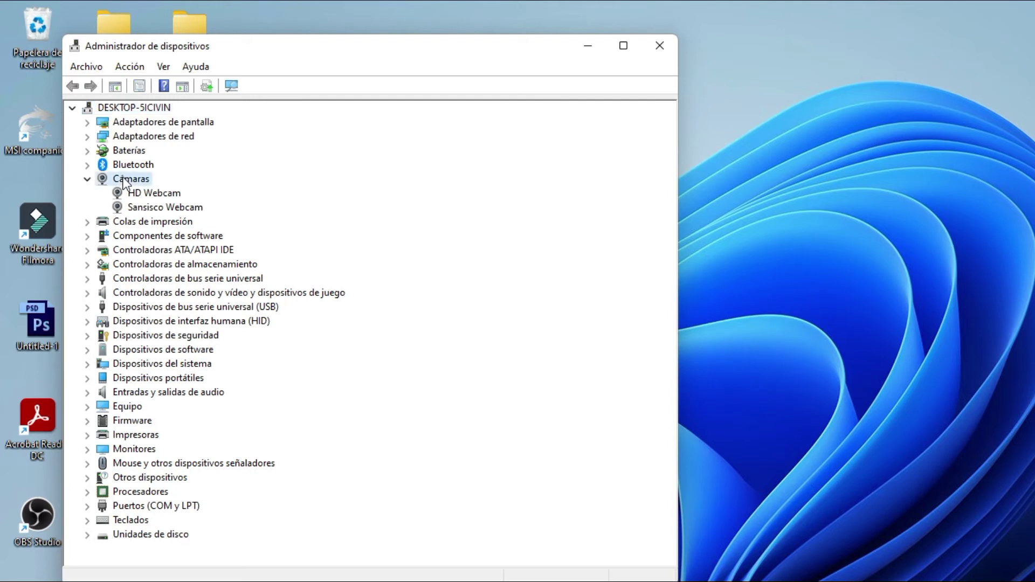
pyautogui.click(154, 206)
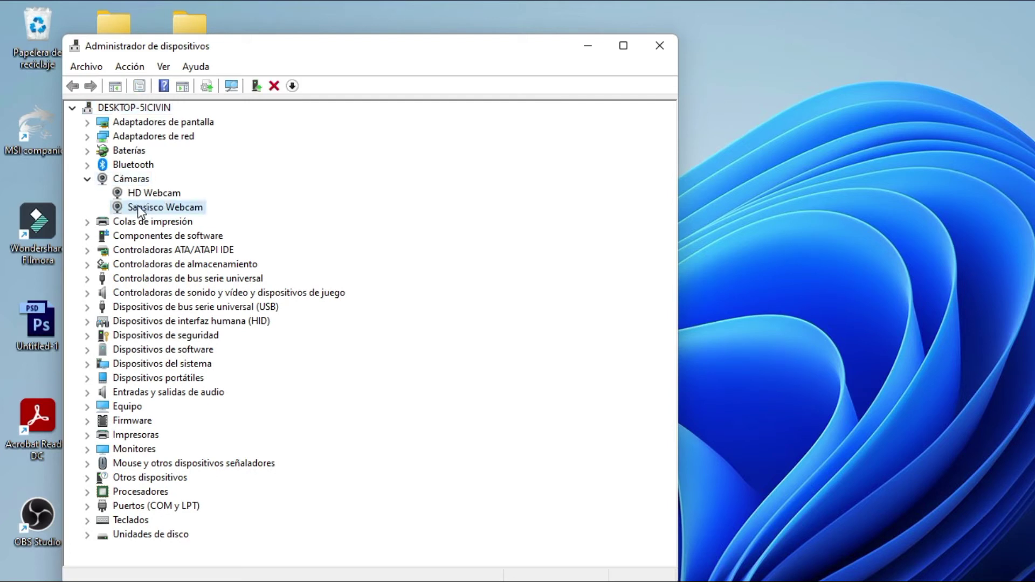
pyautogui.rightClick(159, 212)
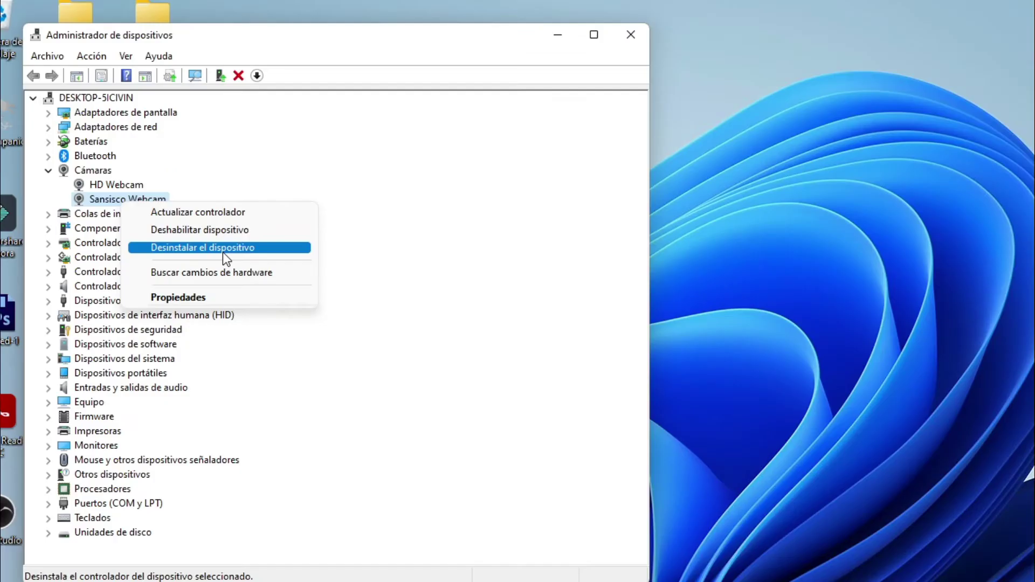
pyautogui.click(308, 345)
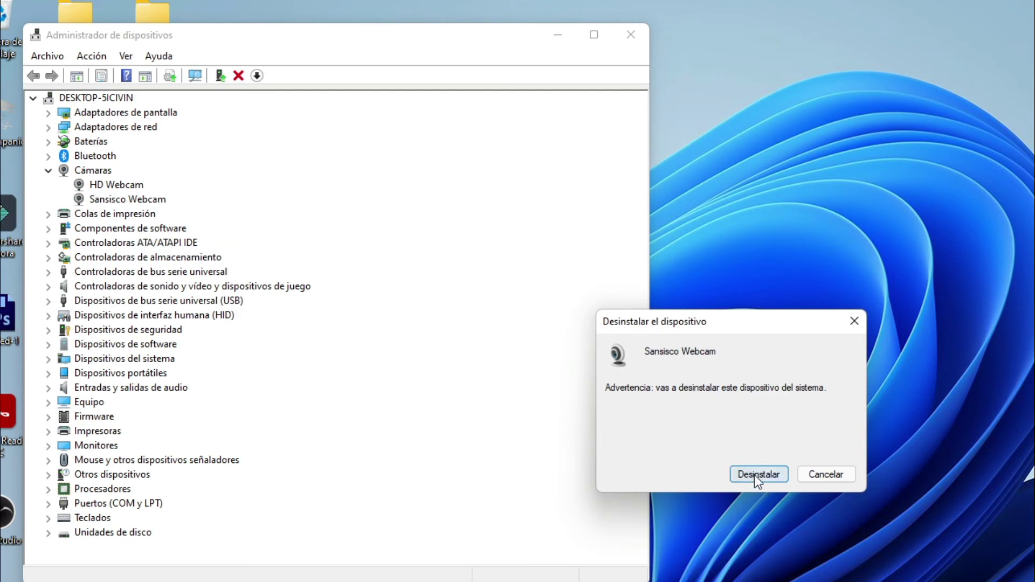
pyautogui.click(756, 474)
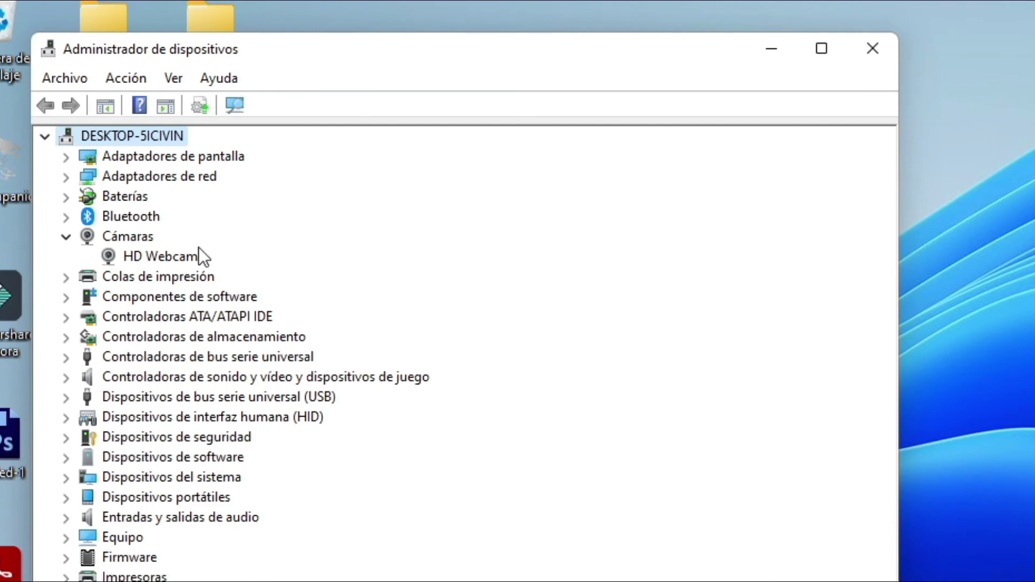
# Step: Run Acción > Buscar cambios de hardware to re-detect Sansisco Webcam, then launch the Cámara app
pyautogui.click(127, 80)
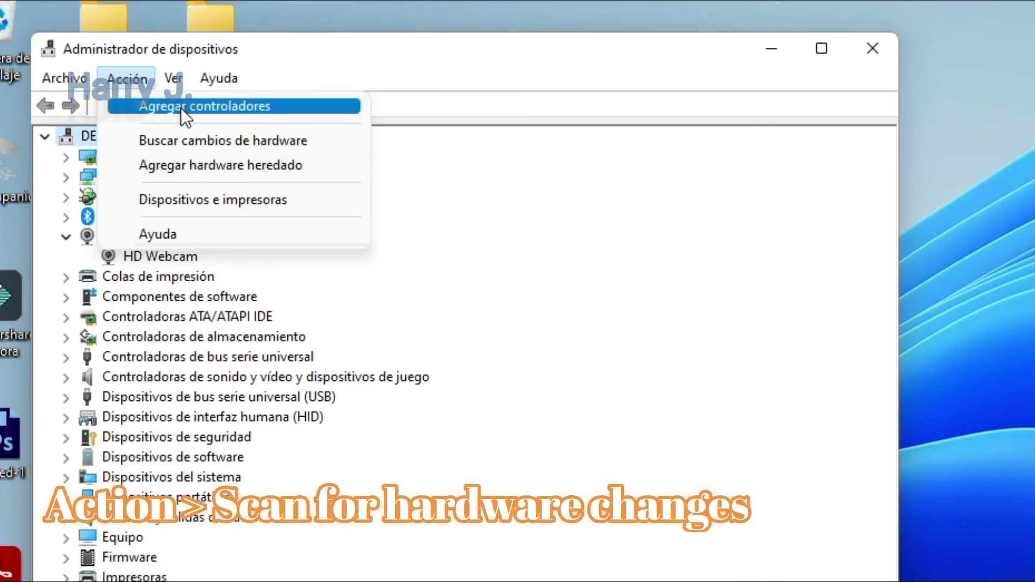
pyautogui.click(202, 147)
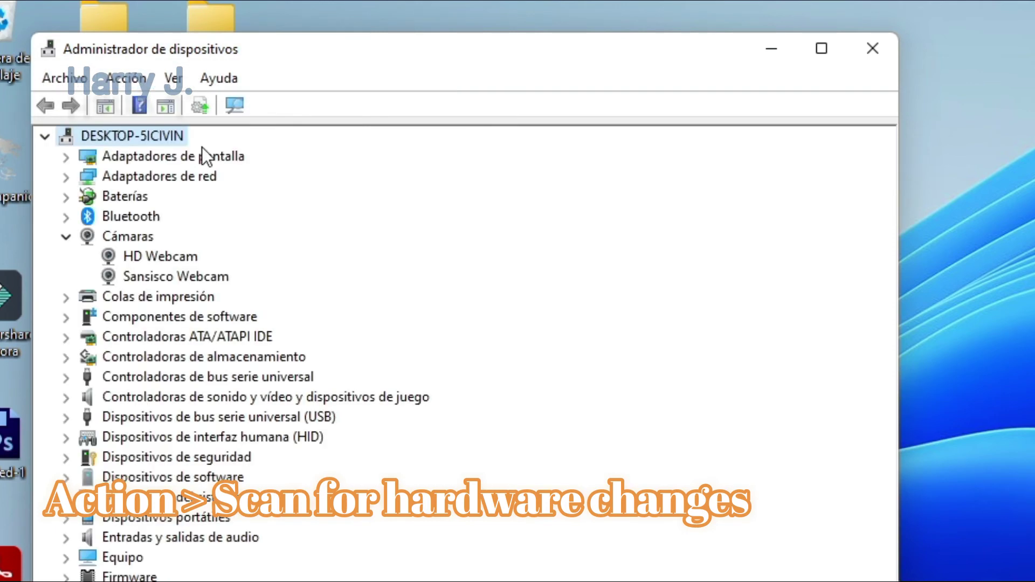
pyautogui.click(217, 276)
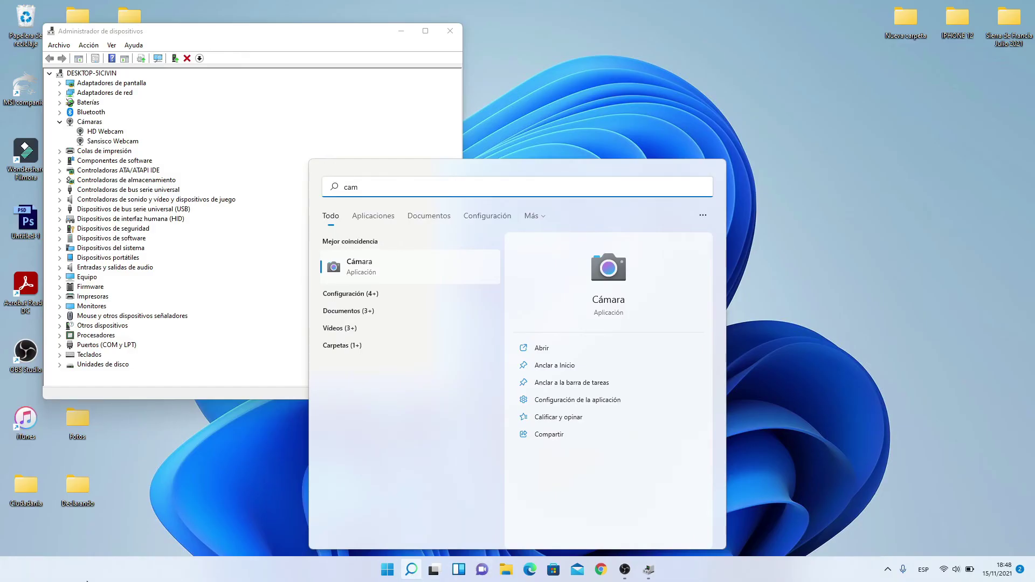
pyautogui.click(388, 275)
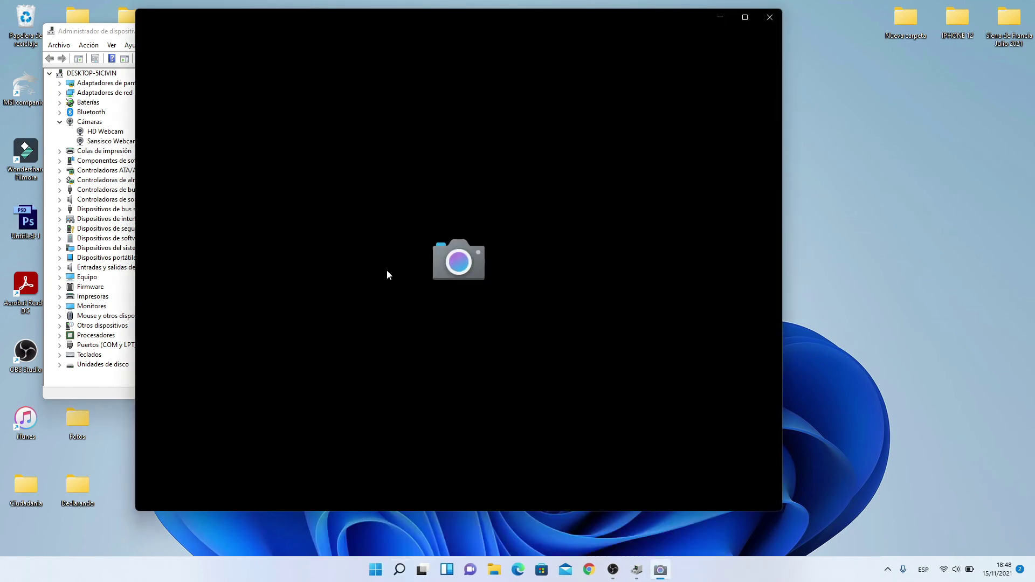